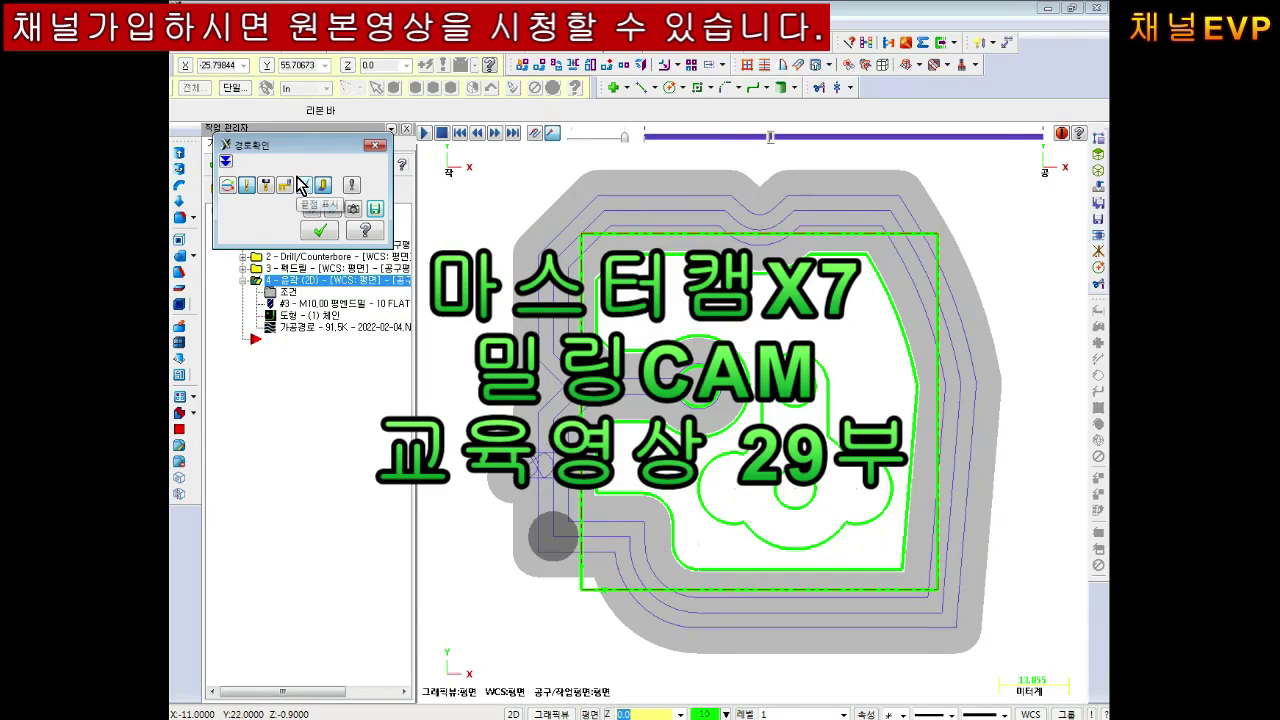
# Set the contour's Multi Passes roughing spacing to 5.0, regenerate, and backplot the toolpath.
pyautogui.press('Escape')
pyautogui.click(288, 298)
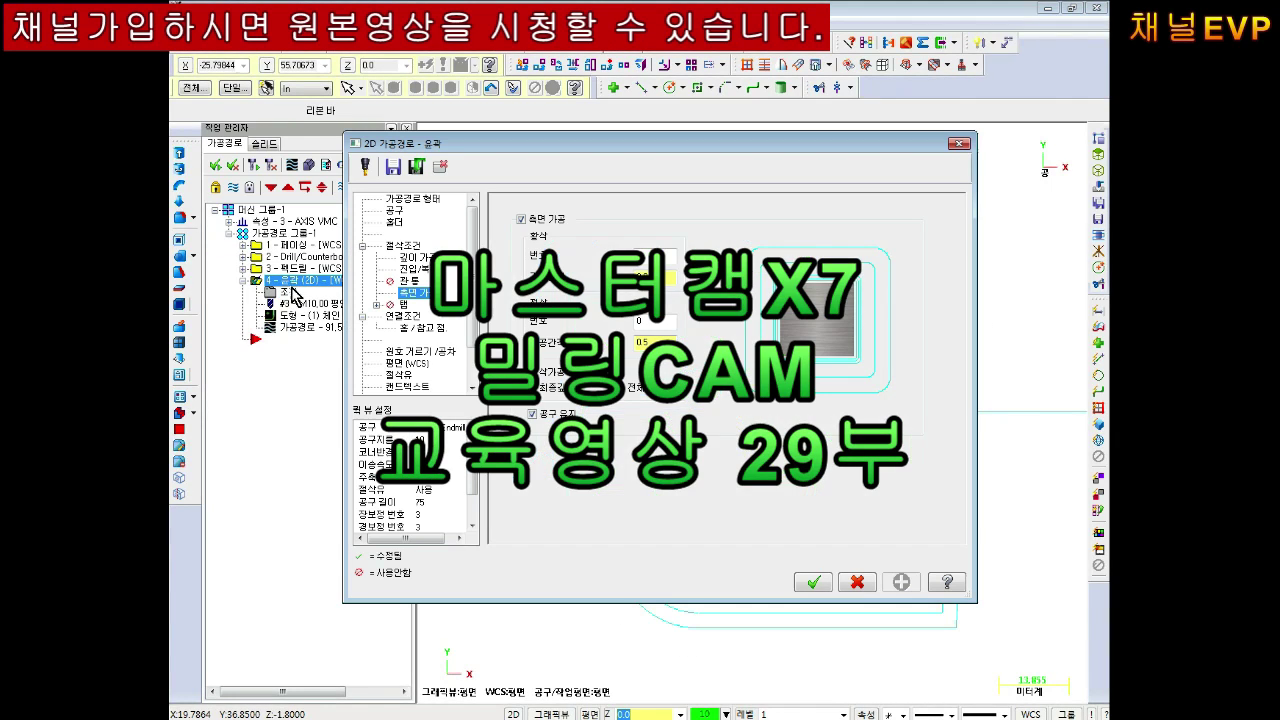
pyautogui.write('5')
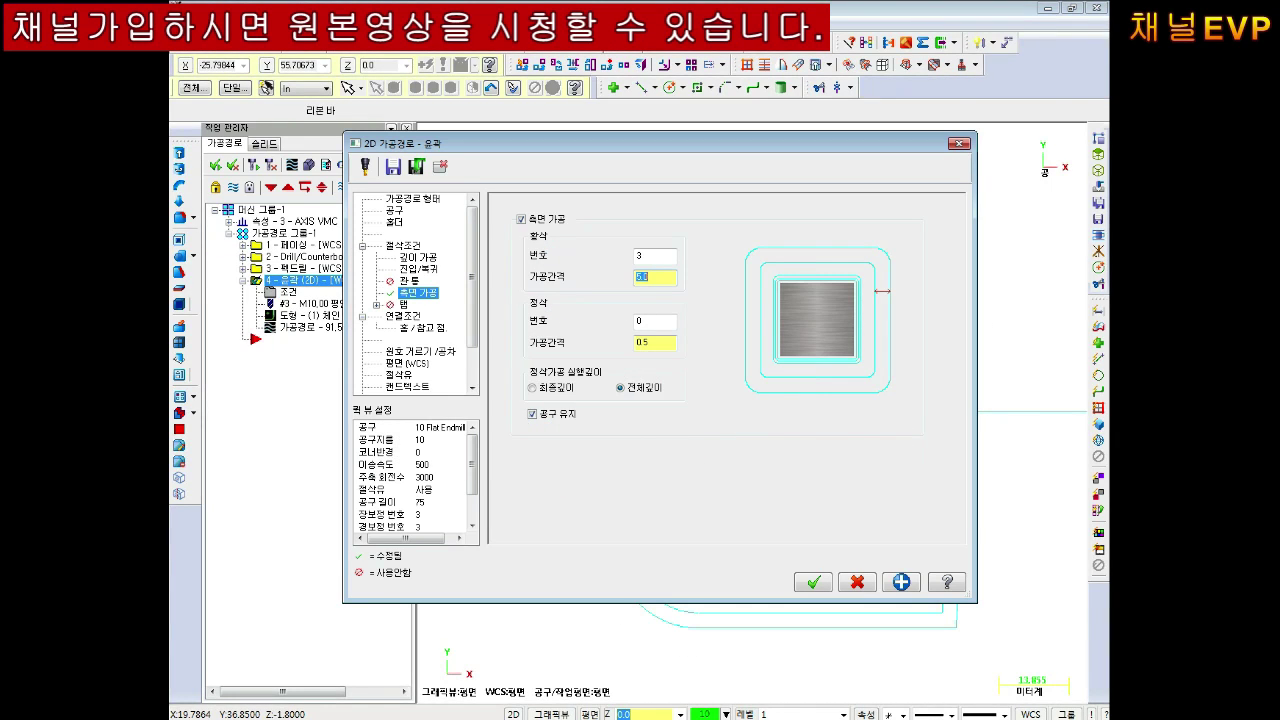
pyautogui.click(812, 581)
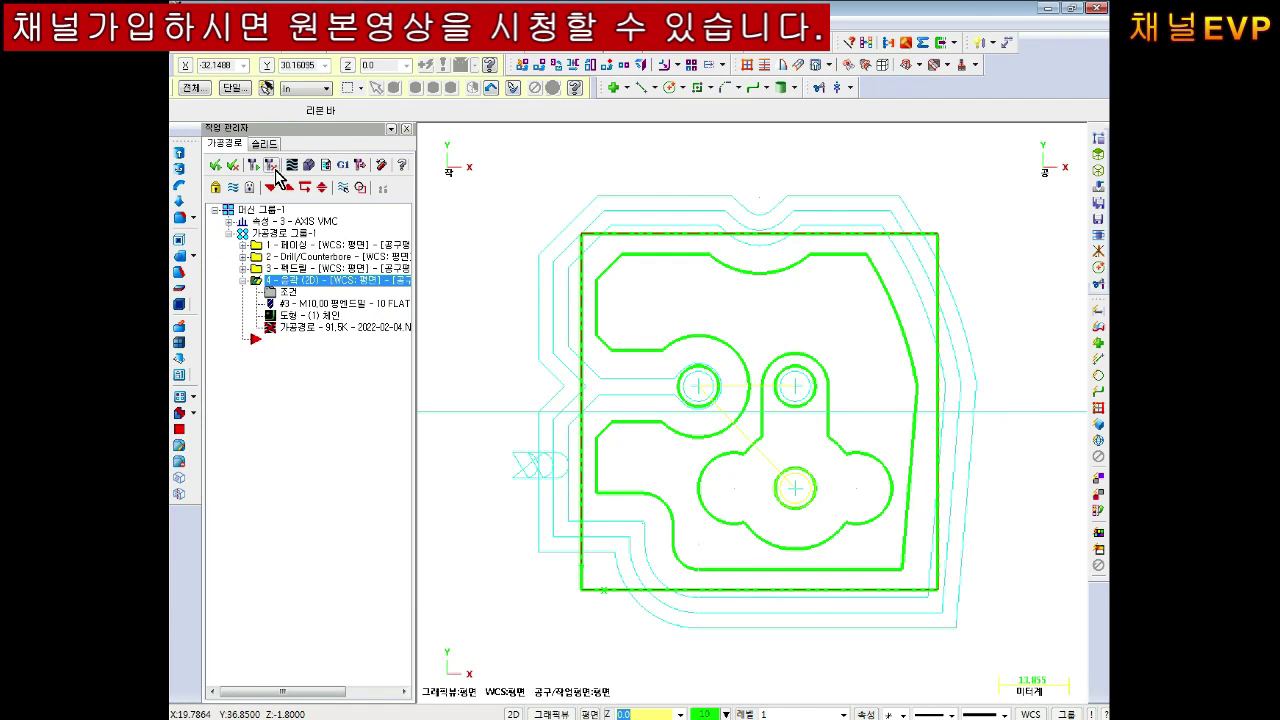
pyautogui.click(412, 272)
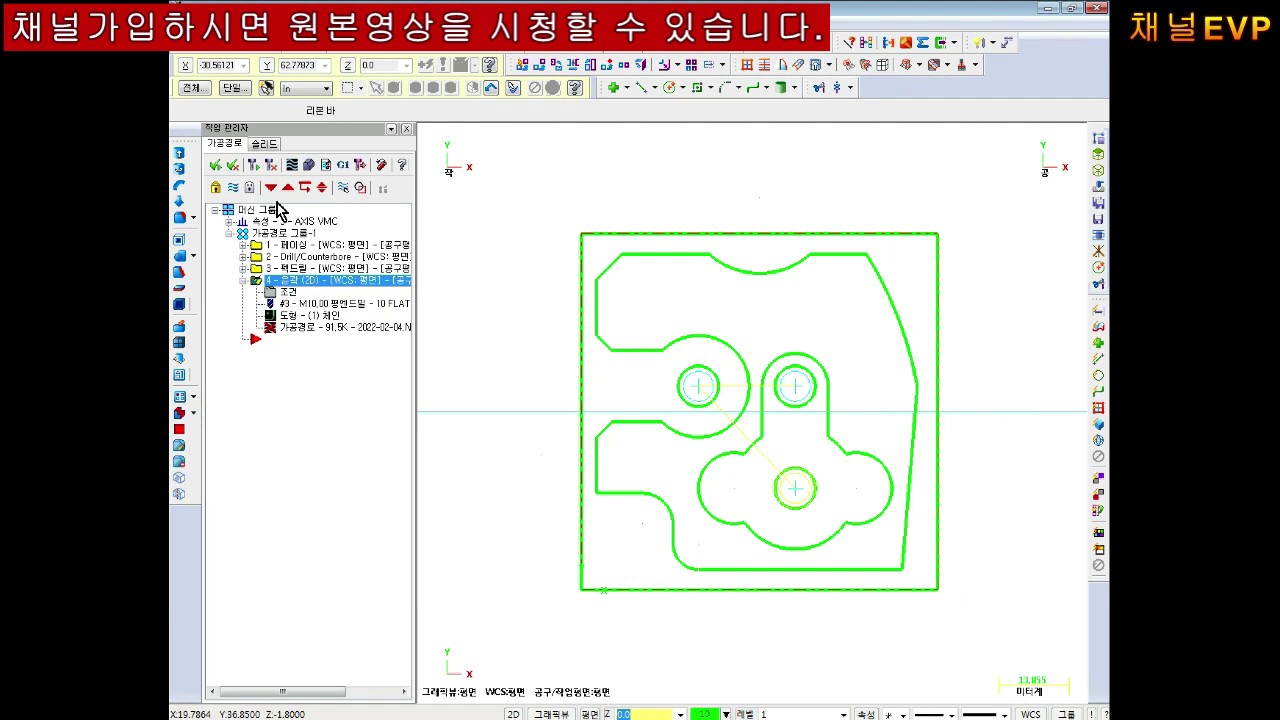
pyautogui.click(253, 164)
pyautogui.click(322, 188)
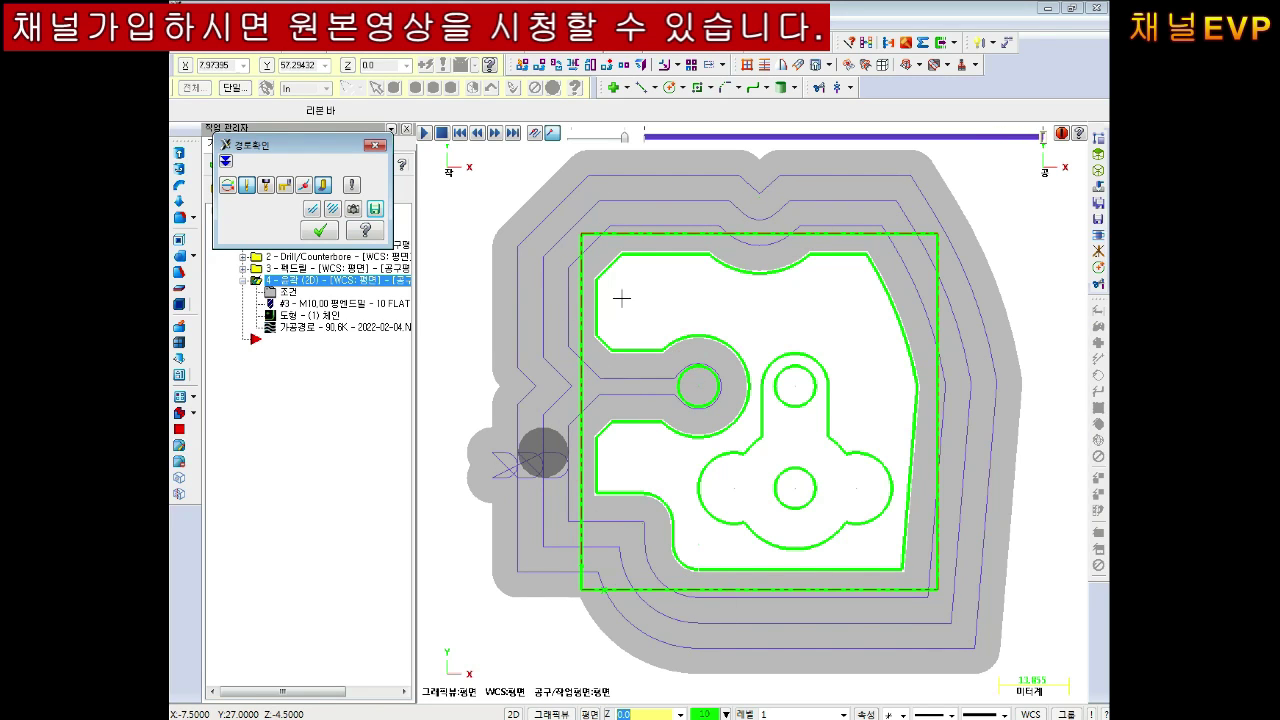
pyautogui.click(320, 232)
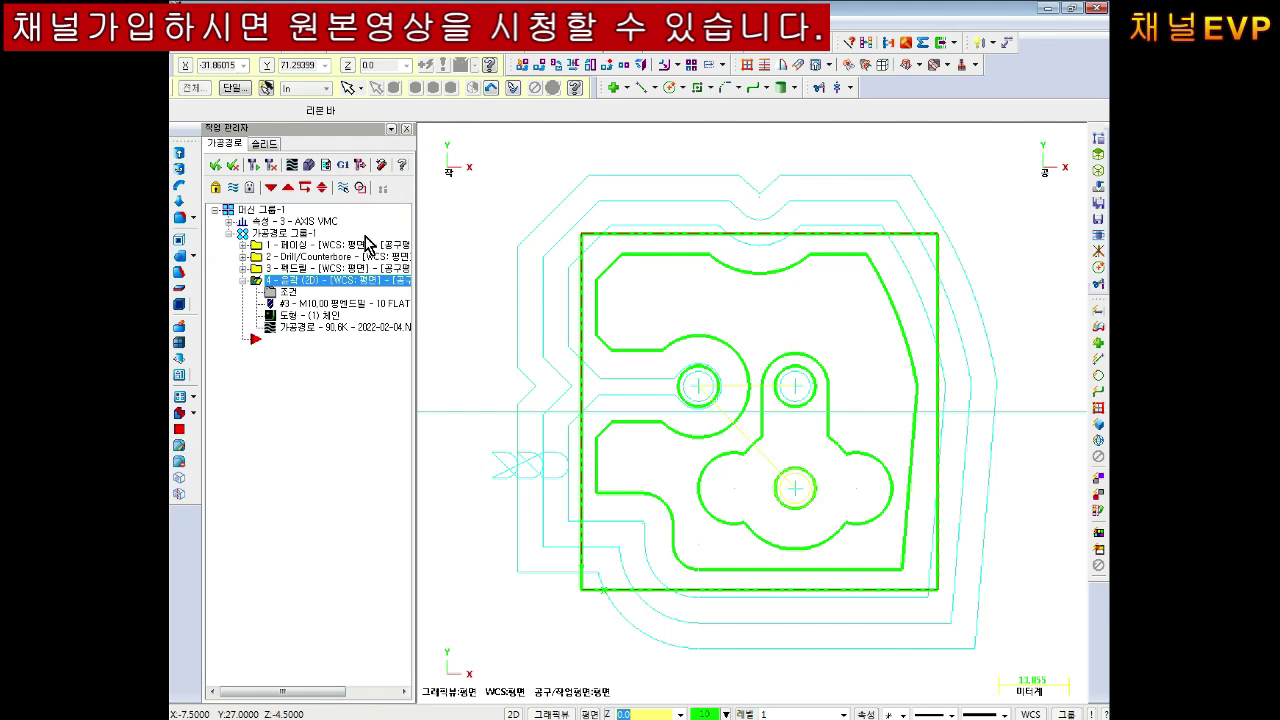
pyautogui.scroll(-1, 680, 457)
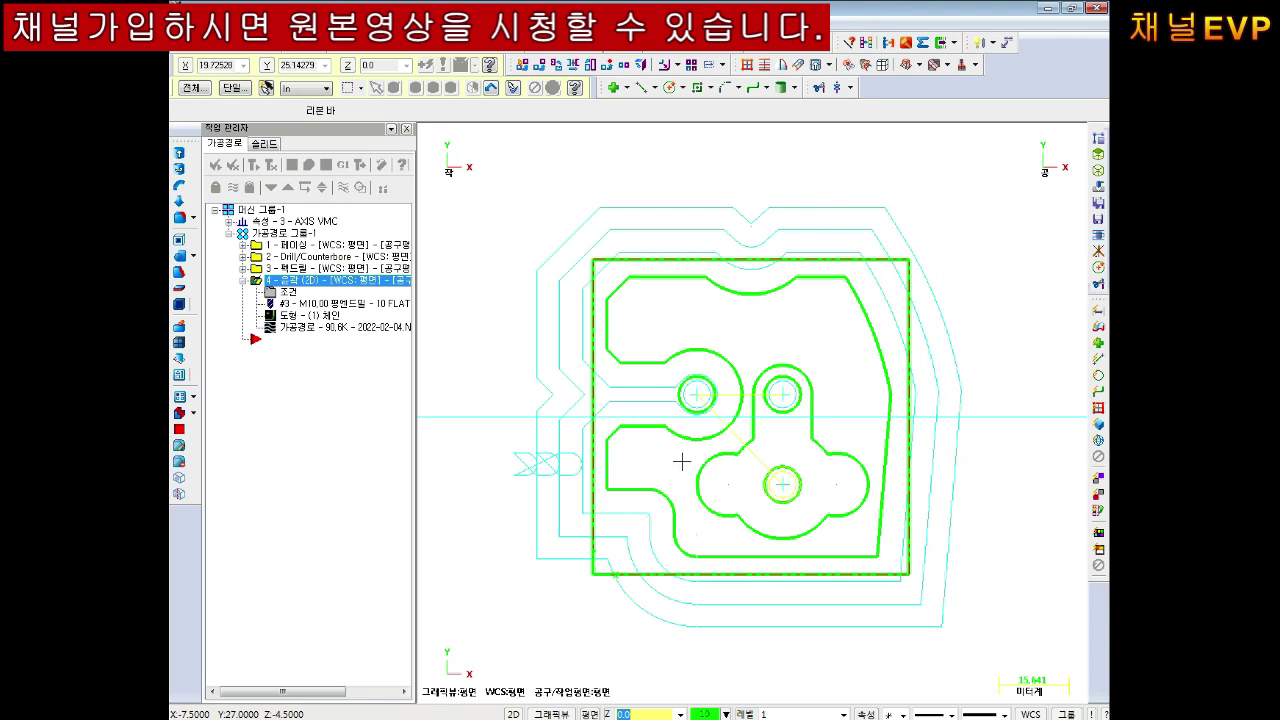
pyautogui.scroll(1, 731, 370)
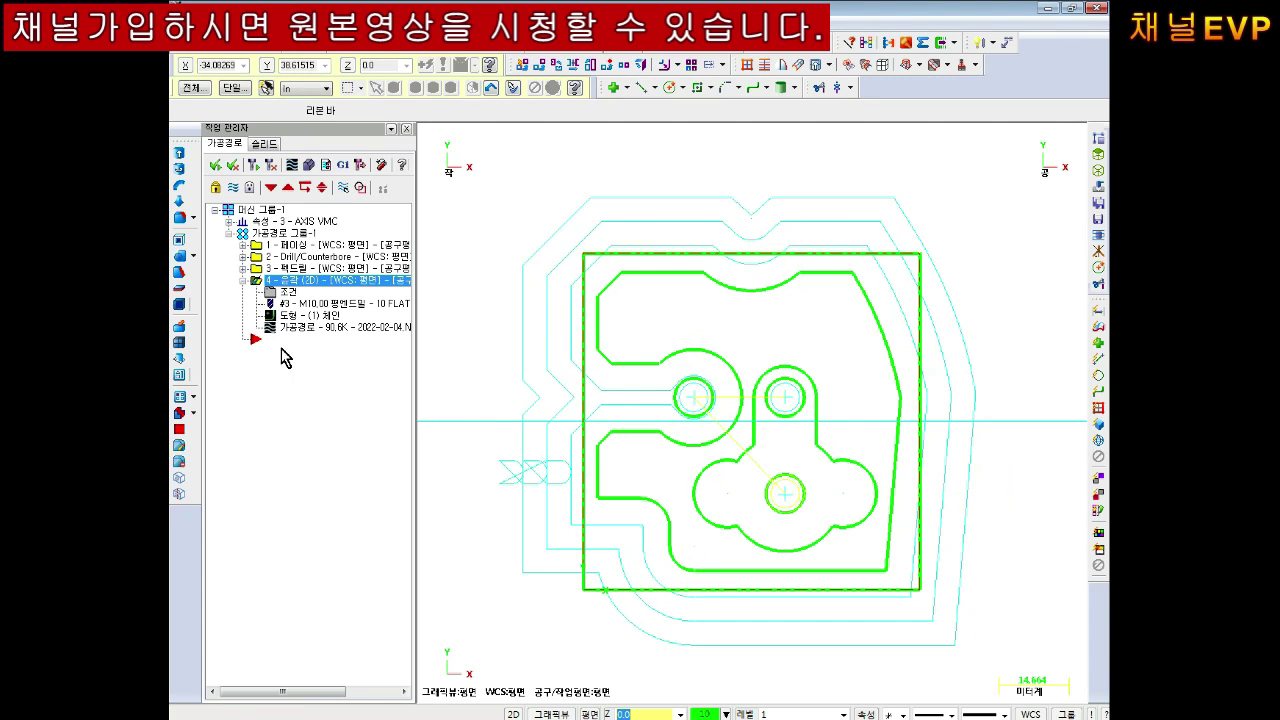
pyautogui.click(243, 281)
# Copy 2D contour operation 4 and paste it as operation 5.
pyautogui.rightClick(286, 284)
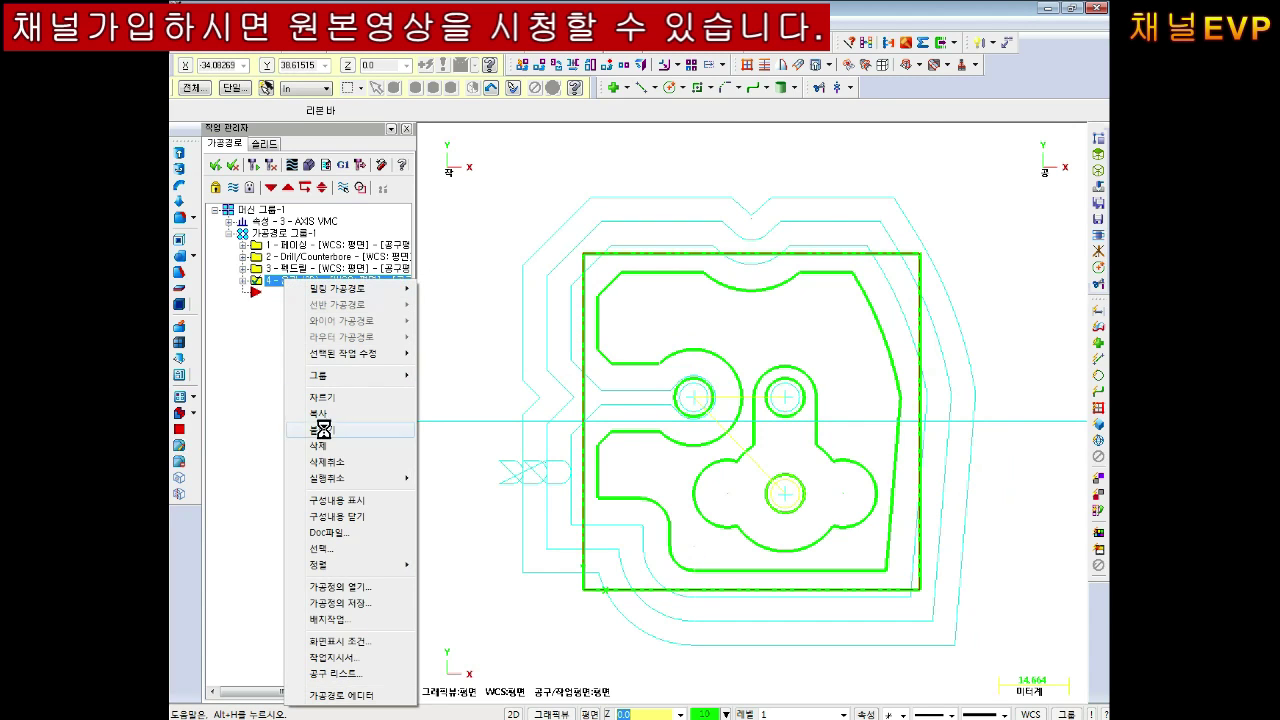
pyautogui.click(318, 414)
pyautogui.rightClick(313, 326)
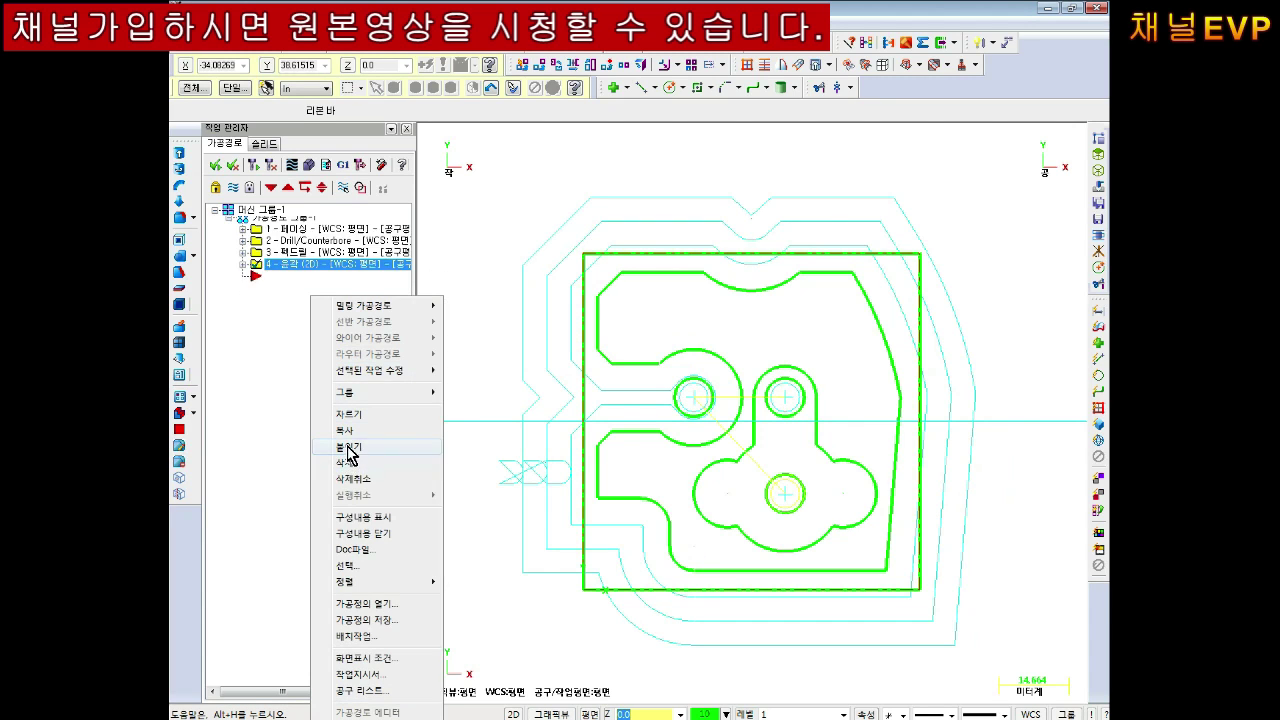
pyautogui.click(350, 457)
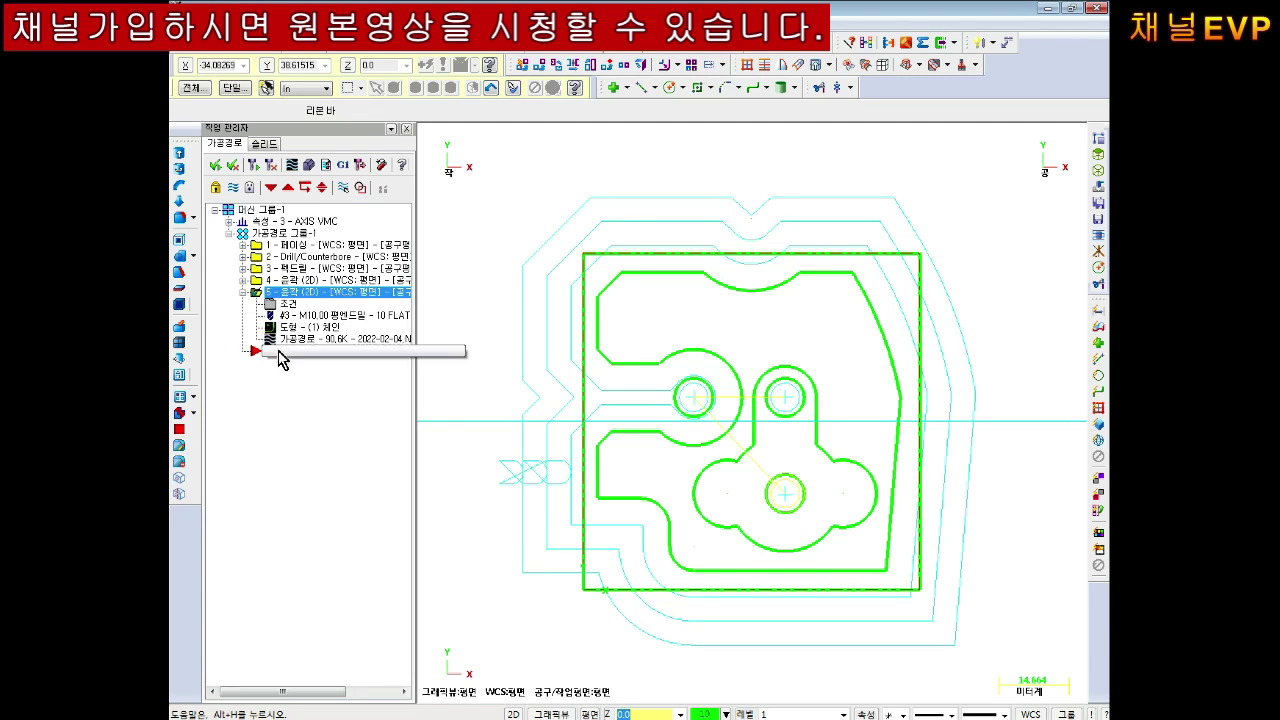
# Rechain operation 5's geometry to the outer rectangular boundary.
pyautogui.click(295, 327)
pyautogui.rightClick(412, 144)
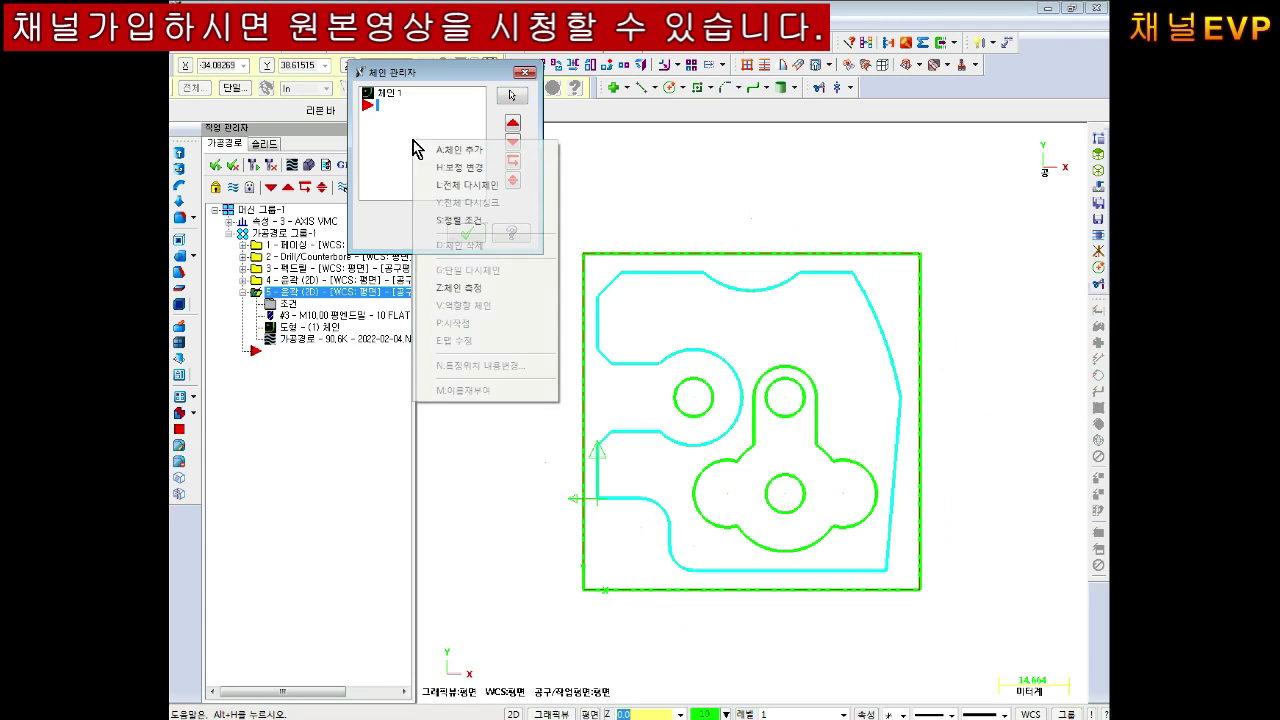
pyautogui.click(478, 186)
pyautogui.click(580, 540)
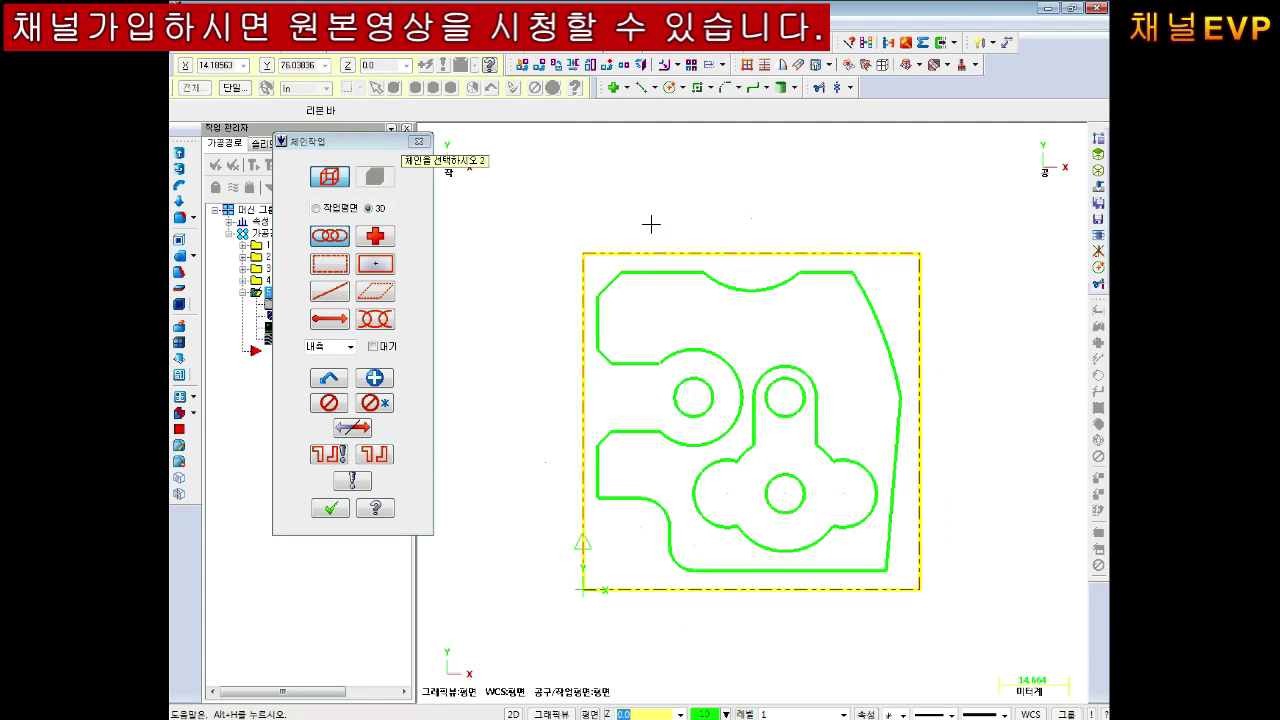
pyautogui.click(329, 509)
pyautogui.click(464, 234)
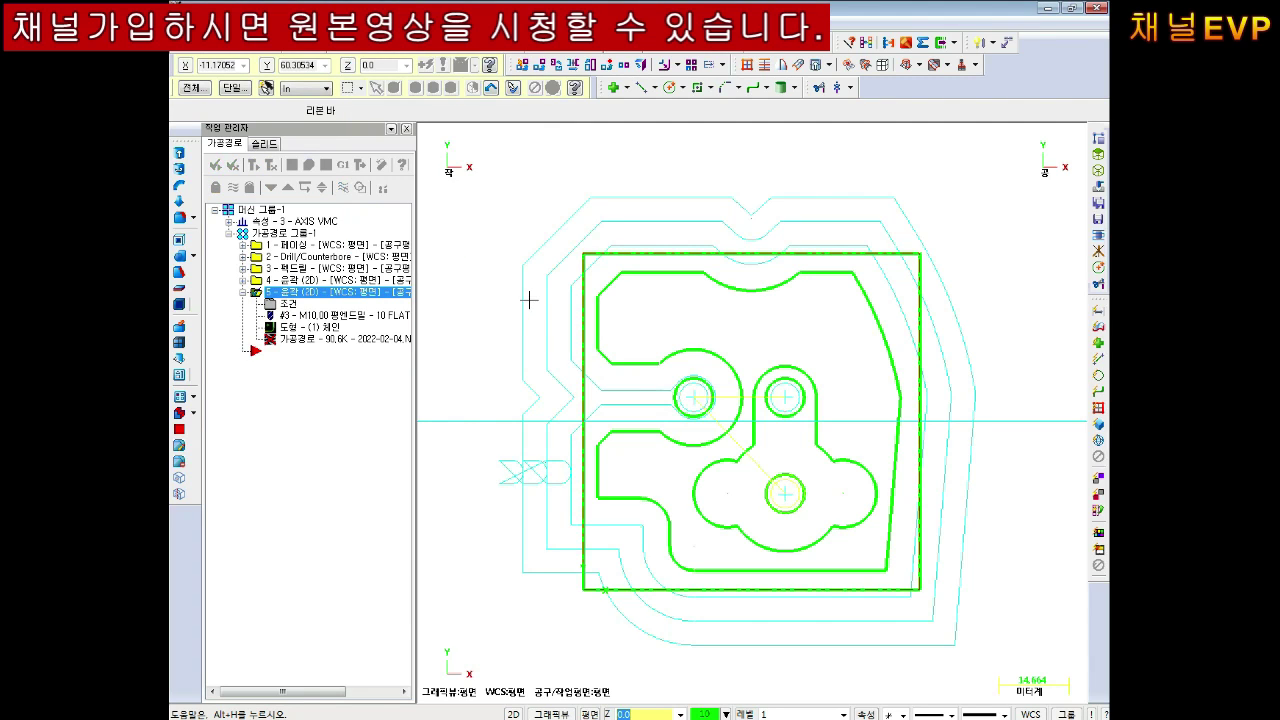
# Turn off depth cuts and multiple side passes for operation 5.
pyautogui.doubleClick(289, 304)
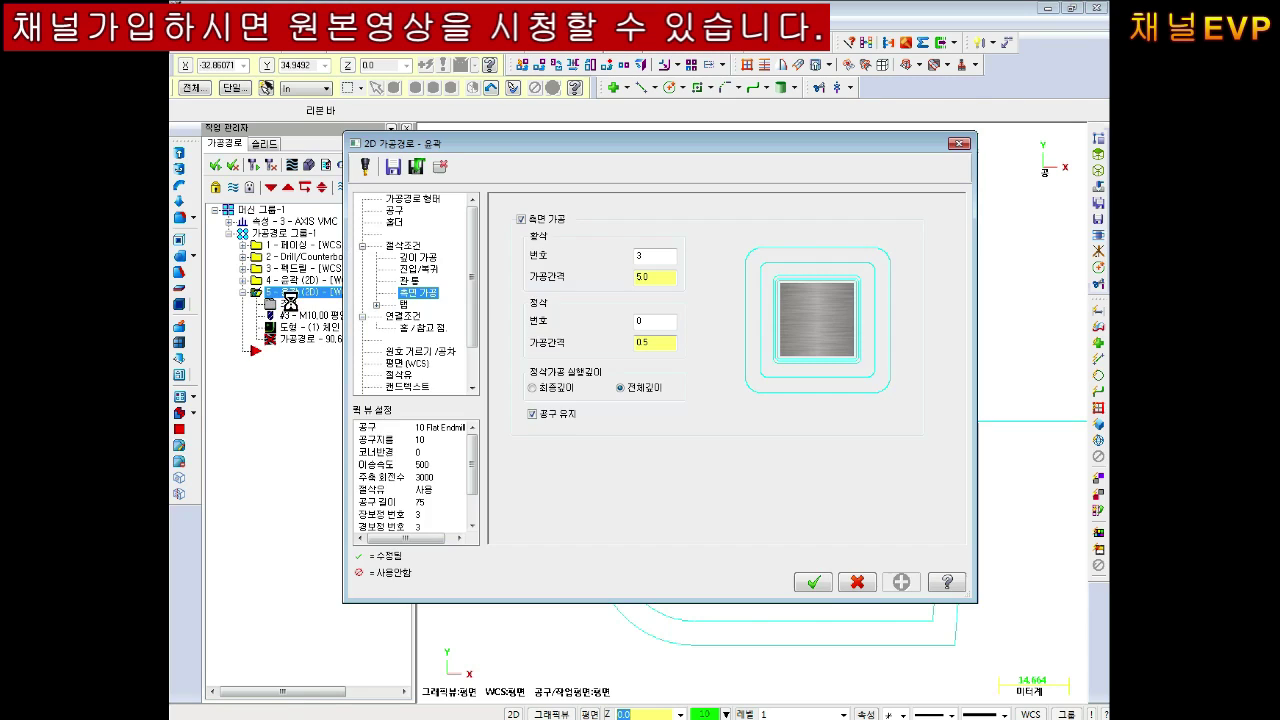
pyautogui.click(414, 258)
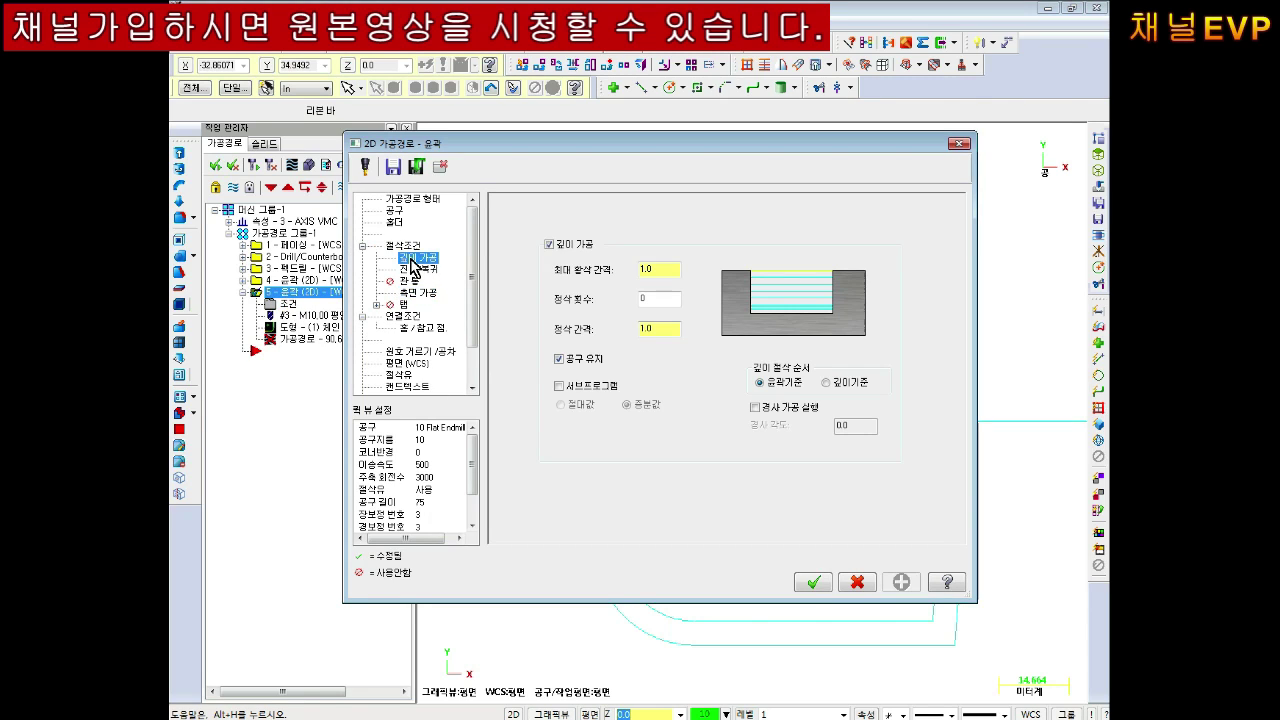
pyautogui.click(569, 249)
pyautogui.click(419, 293)
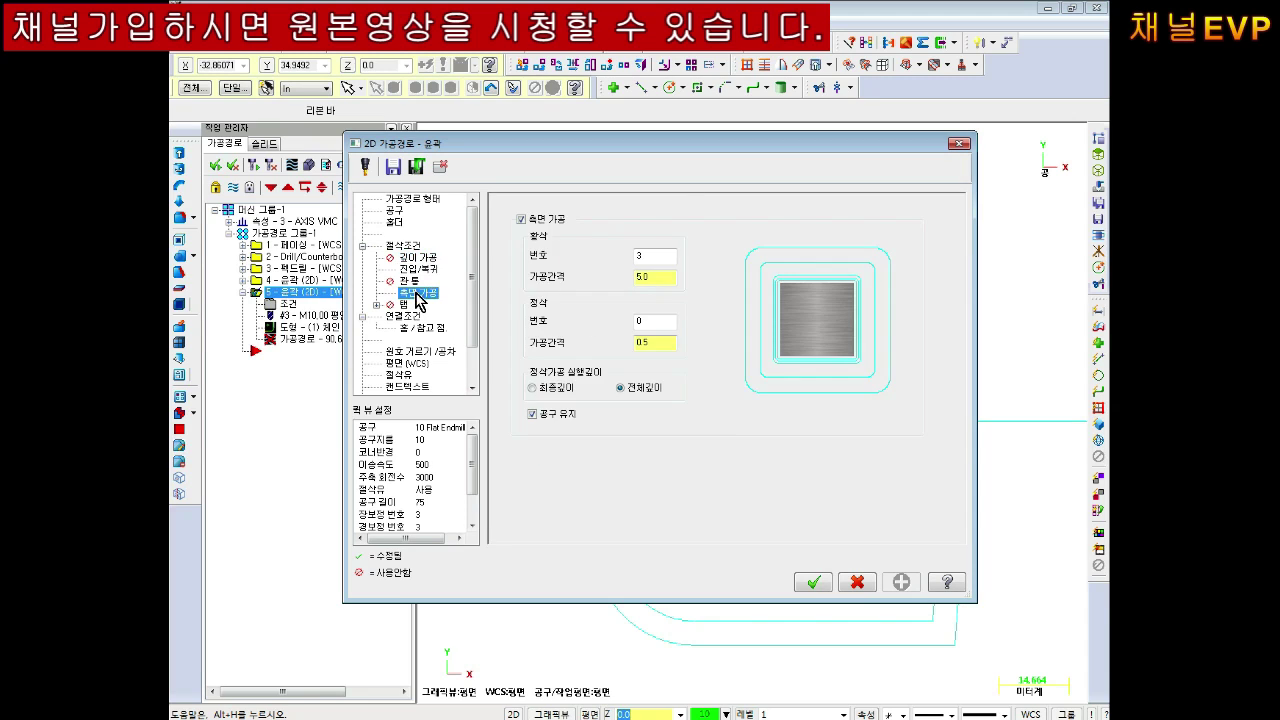
pyautogui.click(522, 219)
pyautogui.click(404, 245)
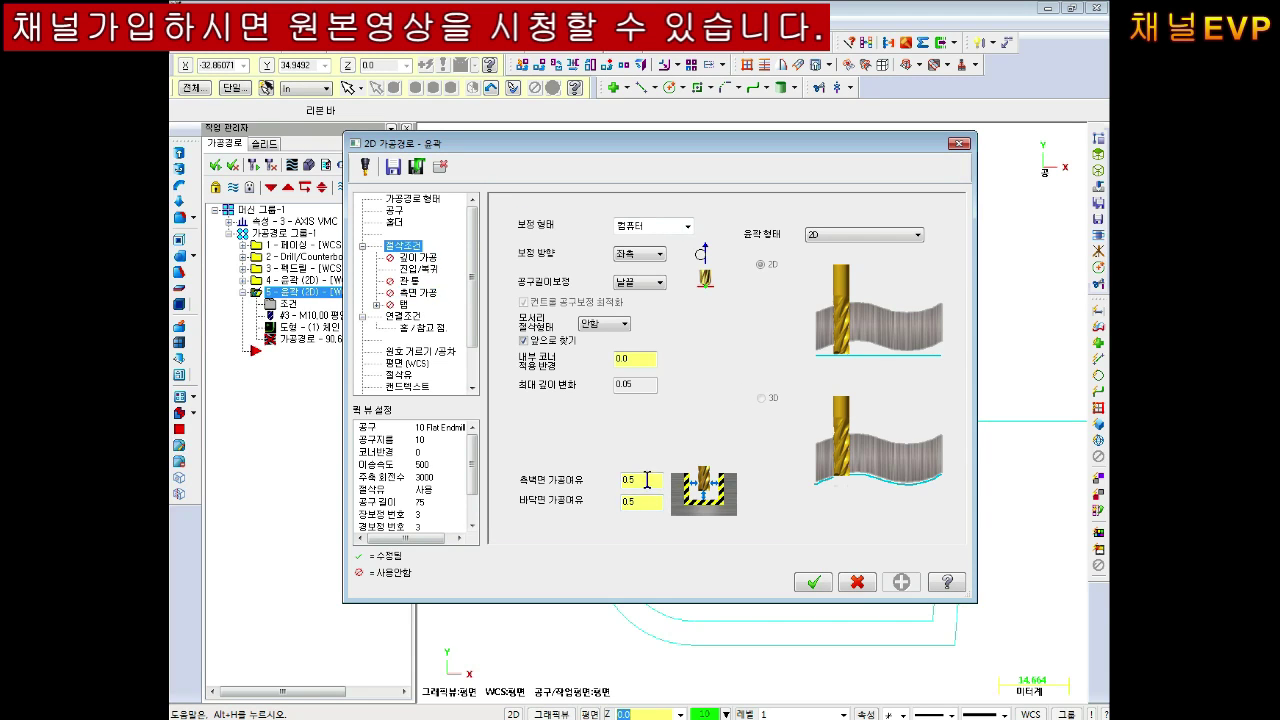
# Set stock to leave on walls and floor to 0.0, check linking, and accept.
pyautogui.write('0')
pyautogui.press('Tab')
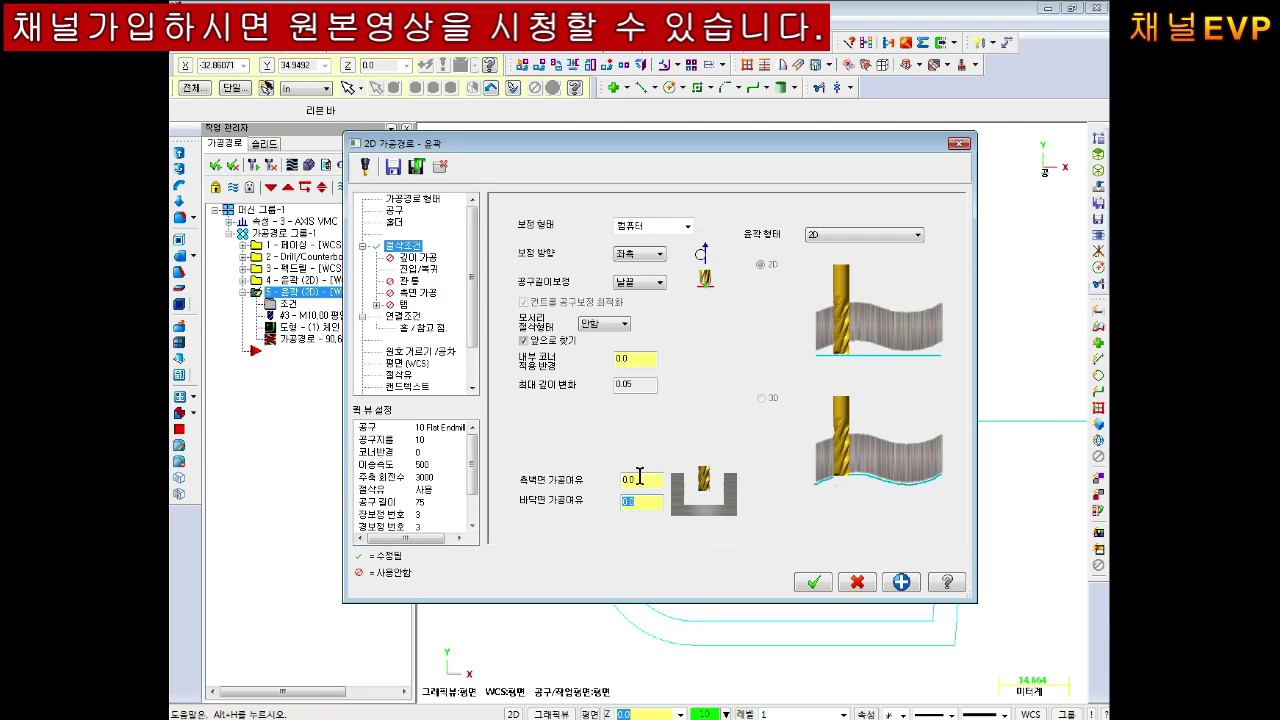
pyautogui.hotkey('shift', 'Tab')
pyautogui.click(411, 315)
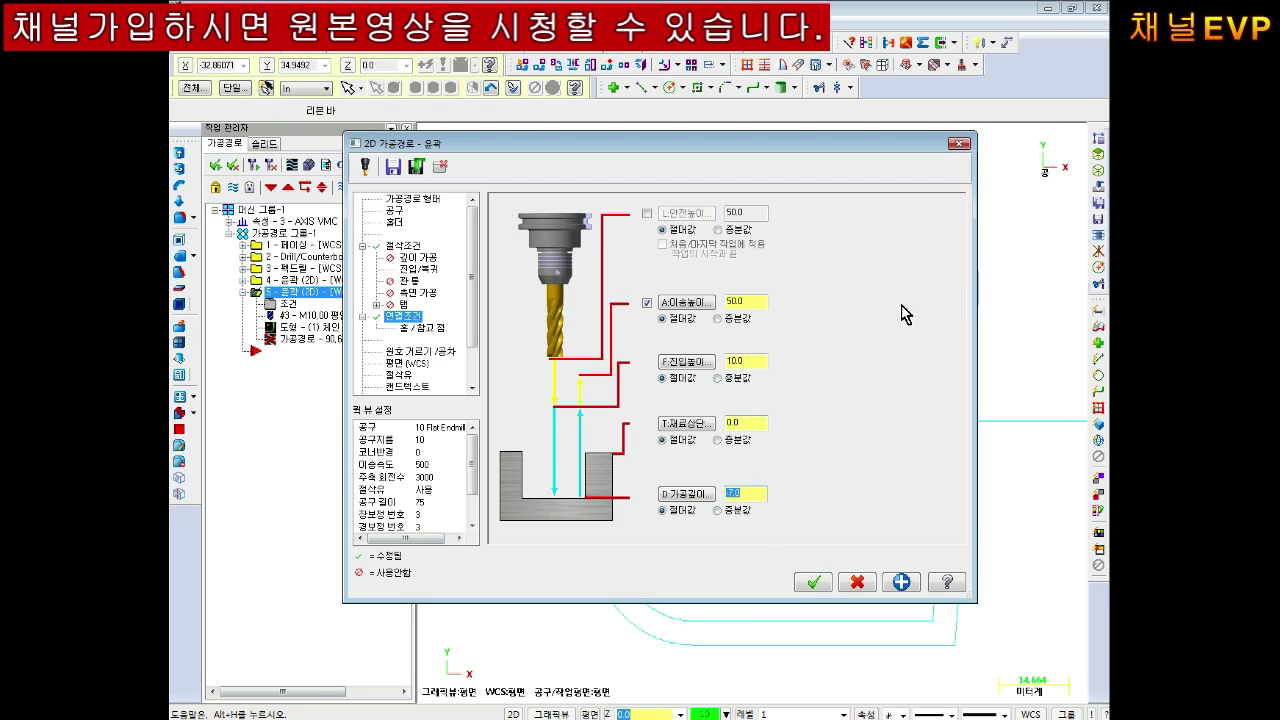
pyautogui.click(818, 579)
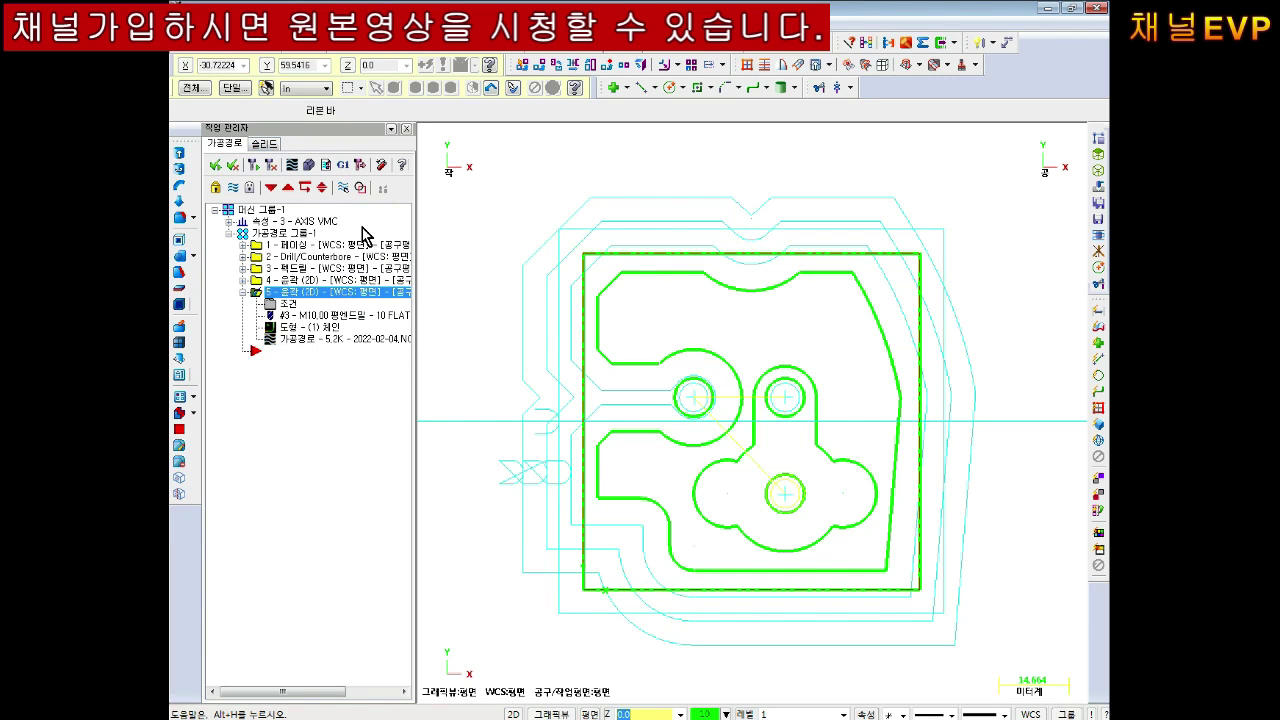
# Set a 72 × 72 × 20 rectangular stock in the machine group's Stock setup.
pyautogui.click(229, 221)
pyautogui.doubleClick(286, 258)
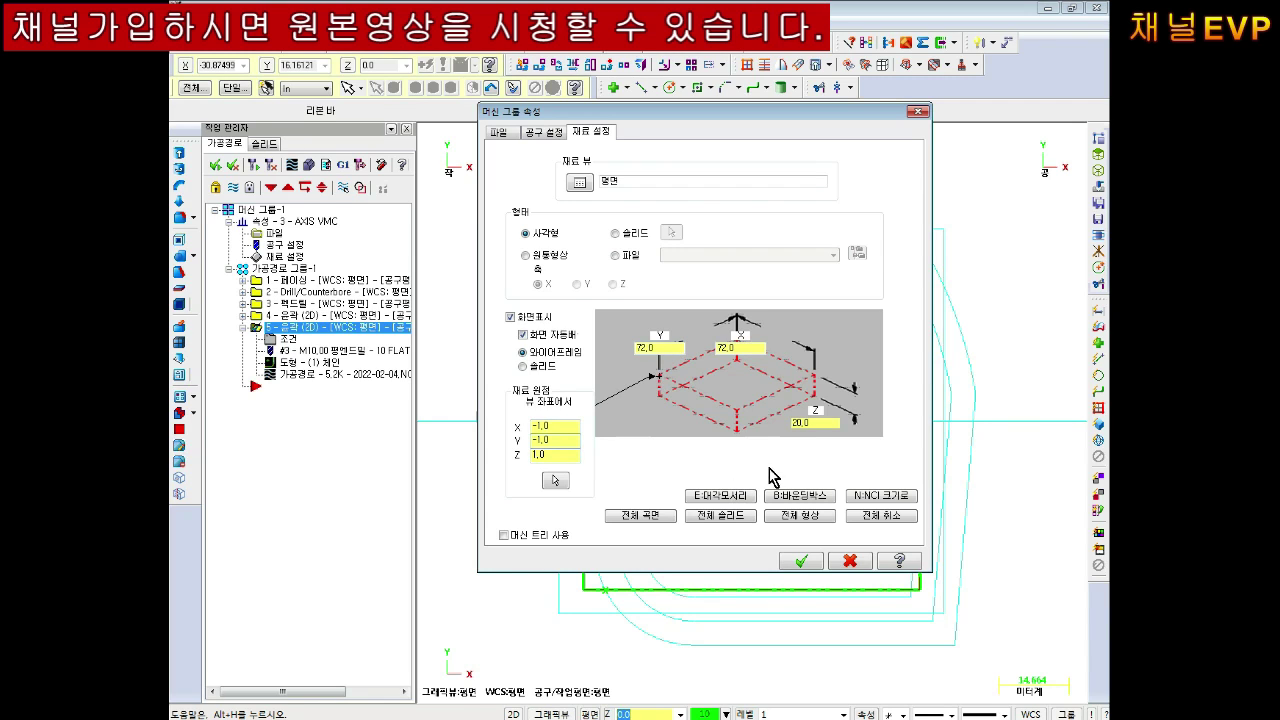
pyautogui.click(801, 561)
pyautogui.scroll(2, 576, 620)
pyautogui.scroll(2, 576, 620)
pyautogui.scroll(2, 600, 570)
pyautogui.scroll(1, 648, 466)
pyautogui.scroll(-1, 700, 586)
pyautogui.scroll(-2, 717, 591)
pyautogui.scroll(-5, 719, 595)
pyautogui.scroll(-1, 714, 591)
pyautogui.scroll(-1, 740, 540)
pyautogui.scroll(1, 759, 475)
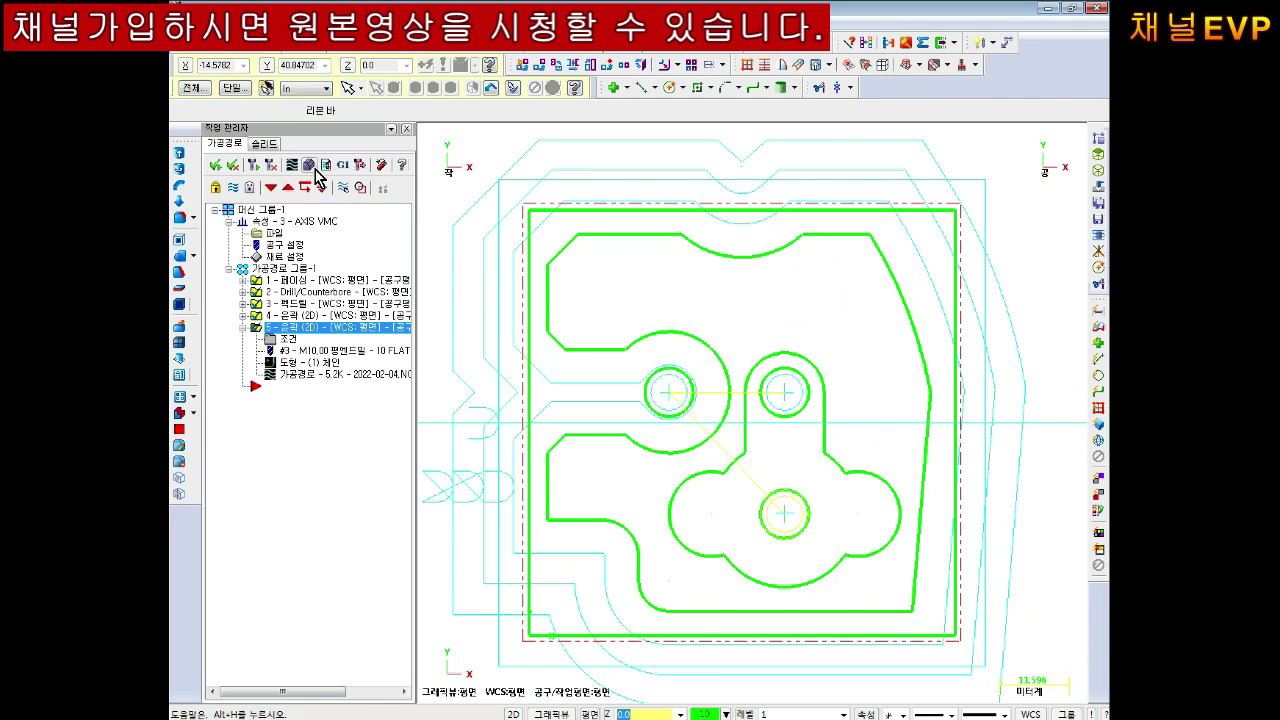
# Verify all toolpaths in the simulator from an isometric view and play the simulation.
pyautogui.click(309, 165)
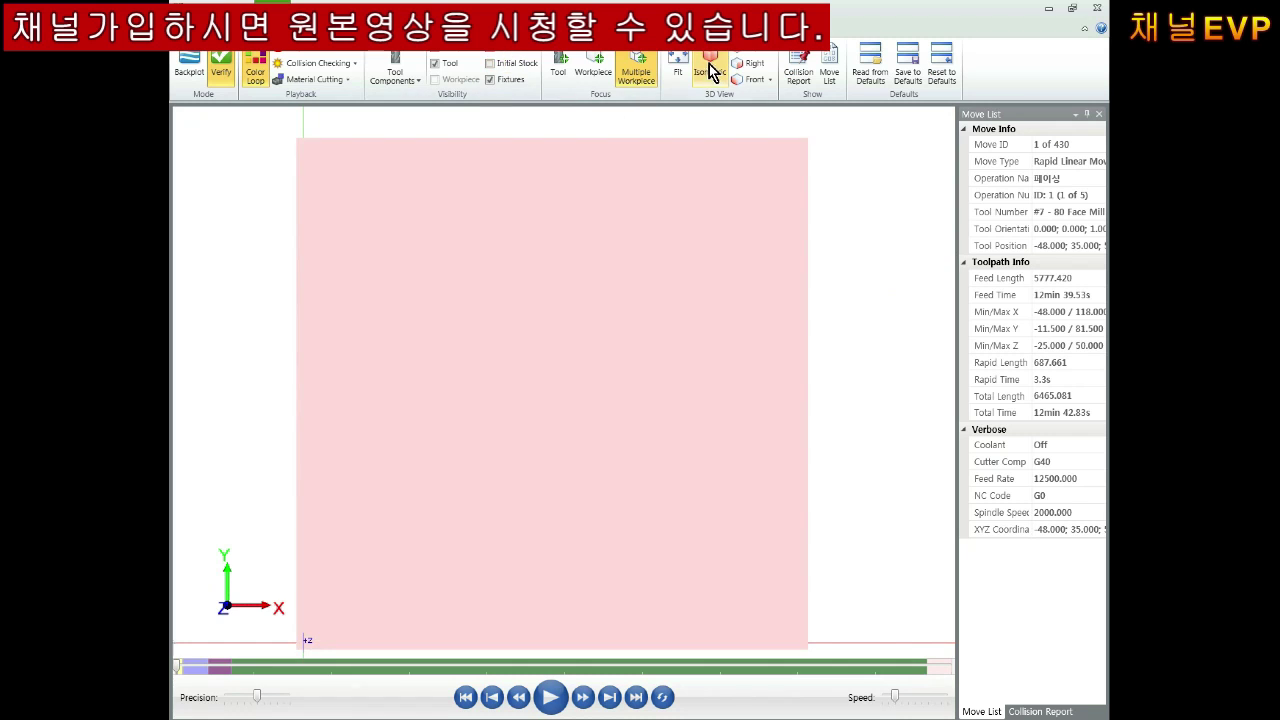
pyautogui.click(710, 68)
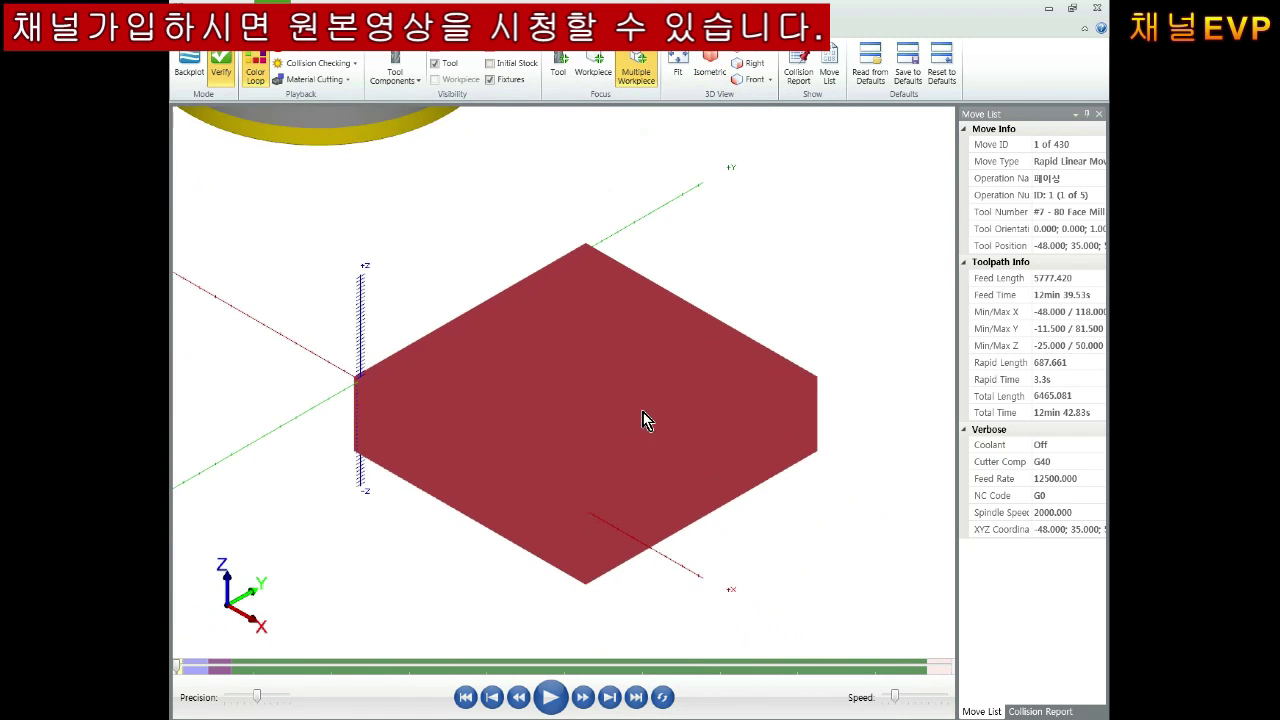
pyautogui.click(550, 697)
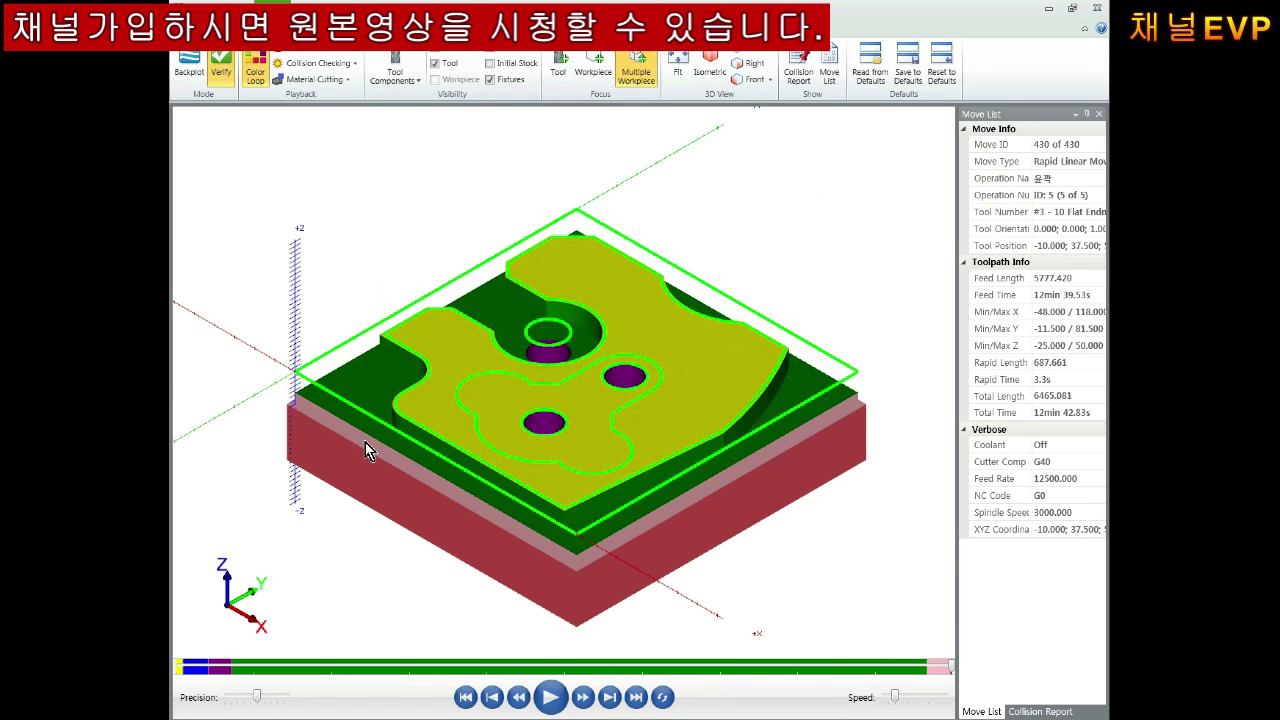
# Orbit and zoom to inspect the machined part, then close the simulator.
pyautogui.scroll(5, 366, 449)
pyautogui.moveTo(594, 394)
pyautogui.mouseDown(button='middle')
pyautogui.moveTo(522, 338)
pyautogui.moveTo(542, 332)
pyautogui.moveTo(586, 366)
pyautogui.moveTo(631, 374)
pyautogui.moveTo(578, 354)
pyautogui.mouseUp(button='middle')
pyautogui.scroll(-5, 497, 298)
pyautogui.moveTo(506, 309)
pyautogui.mouseDown(button='middle')
pyautogui.moveTo(465, 275)
pyautogui.moveTo(537, 366)
pyautogui.moveTo(550, 302)
pyautogui.moveTo(651, 337)
pyautogui.moveTo(549, 277)
pyautogui.mouseUp(button='middle')
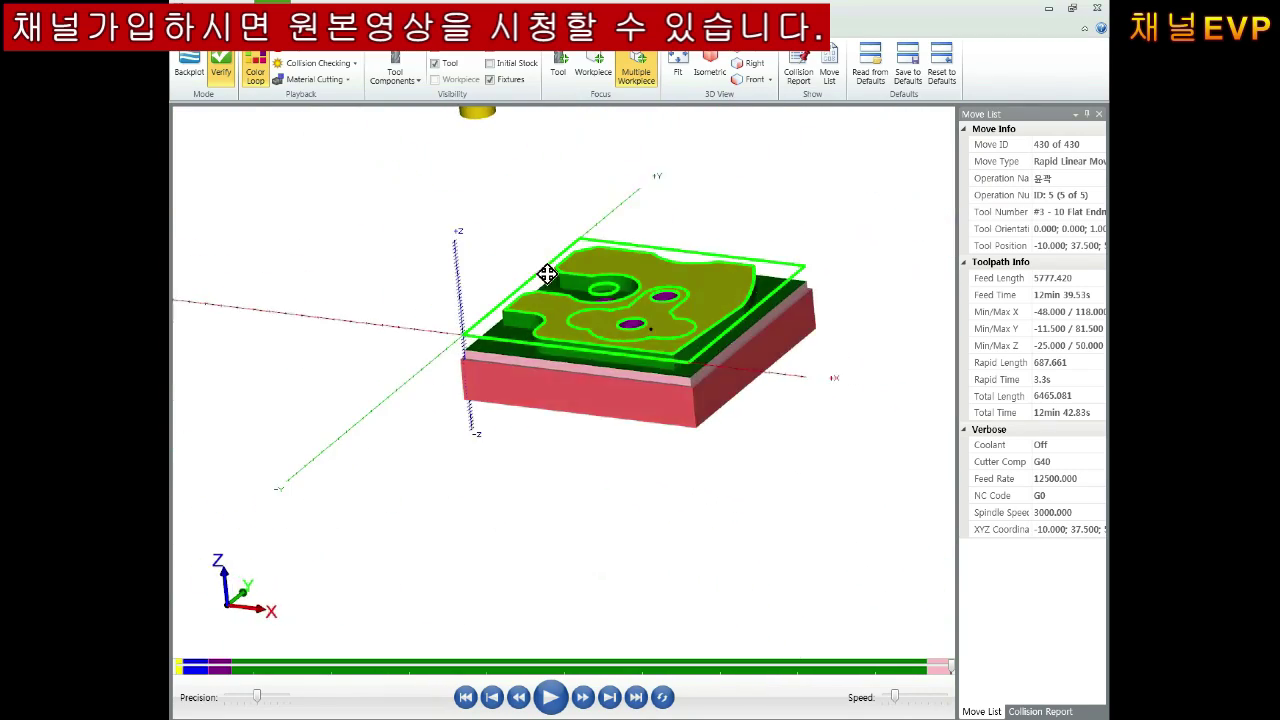
pyautogui.scroll(2, 549, 277)
pyautogui.scroll(3, 699, 337)
pyautogui.scroll(-5, 799, 370)
pyautogui.moveTo(817, 349)
pyautogui.mouseDown(button='middle')
pyautogui.moveTo(851, 343)
pyautogui.moveTo(783, 371)
pyautogui.moveTo(809, 341)
pyautogui.moveTo(857, 357)
pyautogui.mouseUp(button='middle')
pyautogui.scroll(-3, 698, 400)
pyautogui.moveTo(698, 400)
pyautogui.mouseDown(button='middle')
pyautogui.moveTo(729, 406)
pyautogui.moveTo(708, 337)
pyautogui.moveTo(706, 357)
pyautogui.mouseUp(button='middle')
pyautogui.scroll(2, 760, 405)
pyautogui.scroll(3, 760, 405)
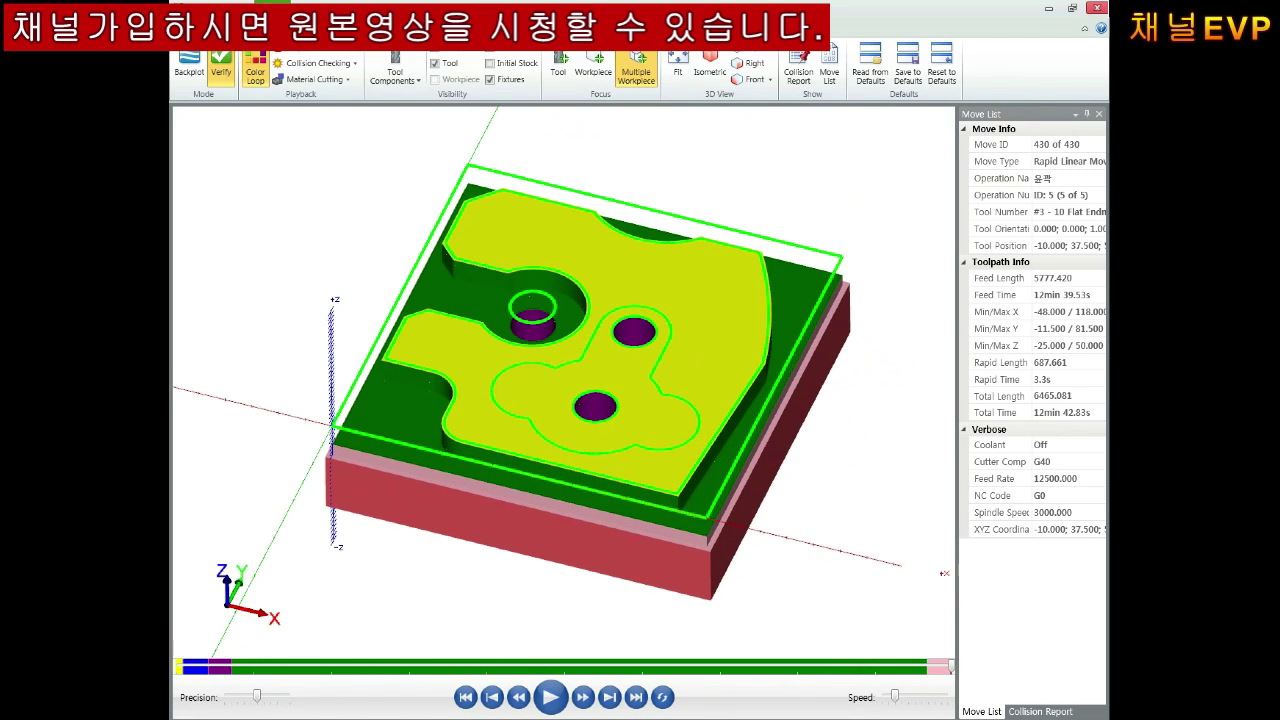
pyautogui.click(1098, 8)
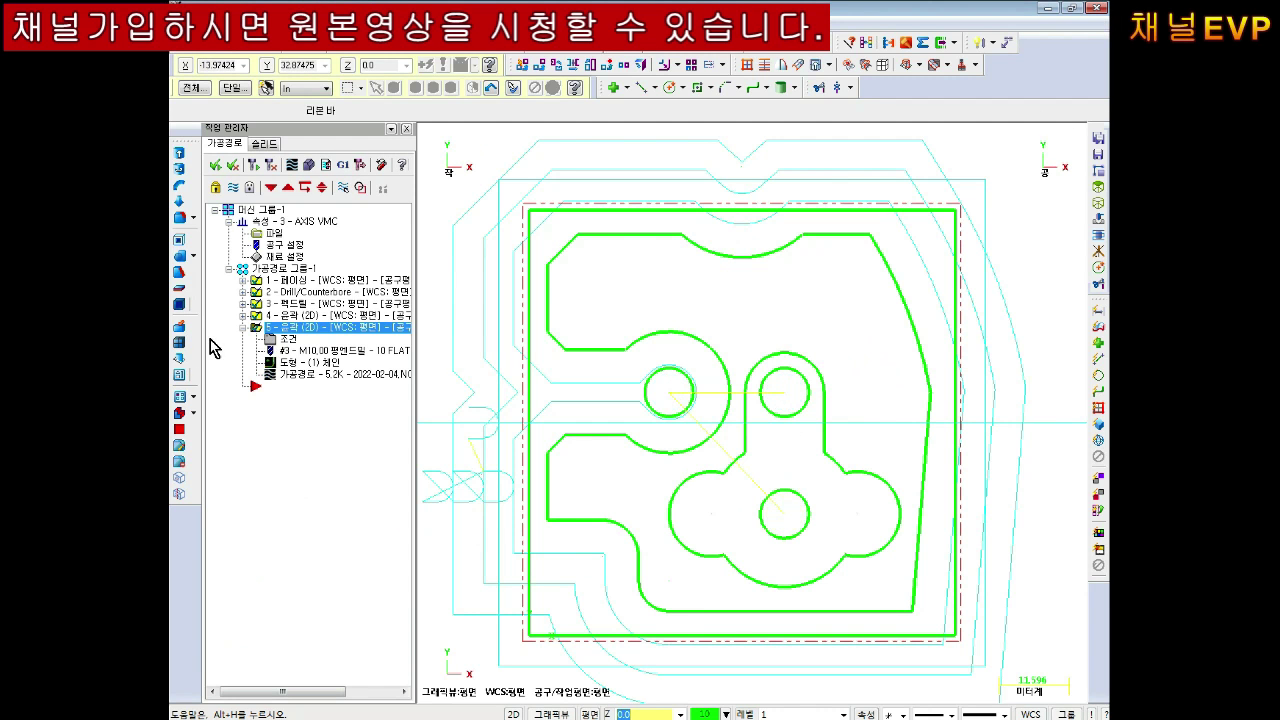
# Create a new pocket toolpath chained to the inner keyhole contour.
pyautogui.click(244, 327)
pyautogui.rightClick(282, 270)
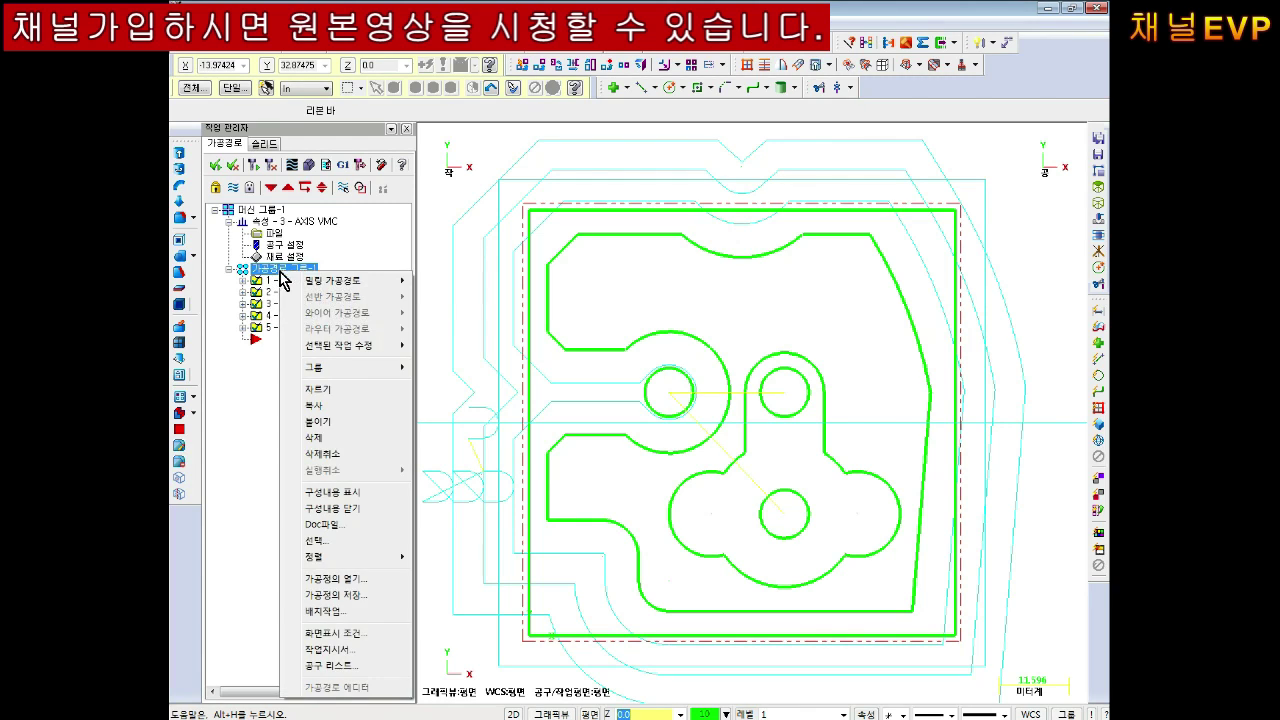
pyautogui.moveTo(340, 281)
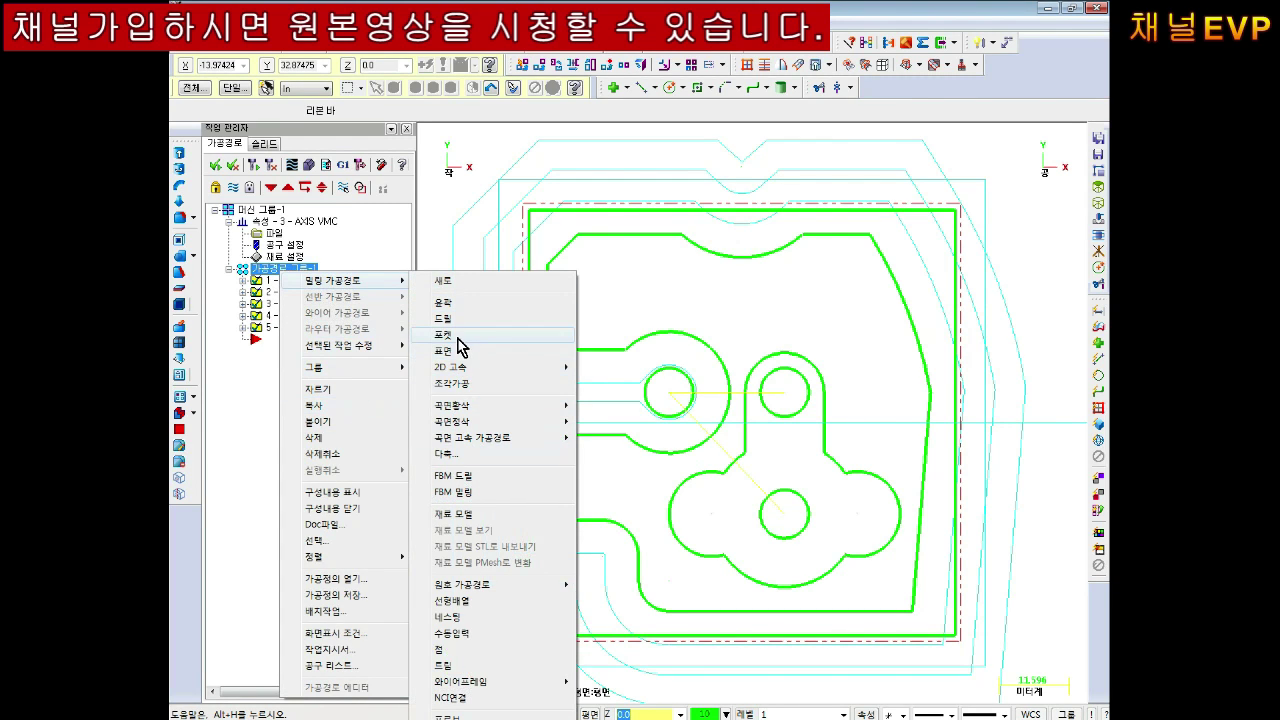
pyautogui.click(448, 335)
pyautogui.click(746, 460)
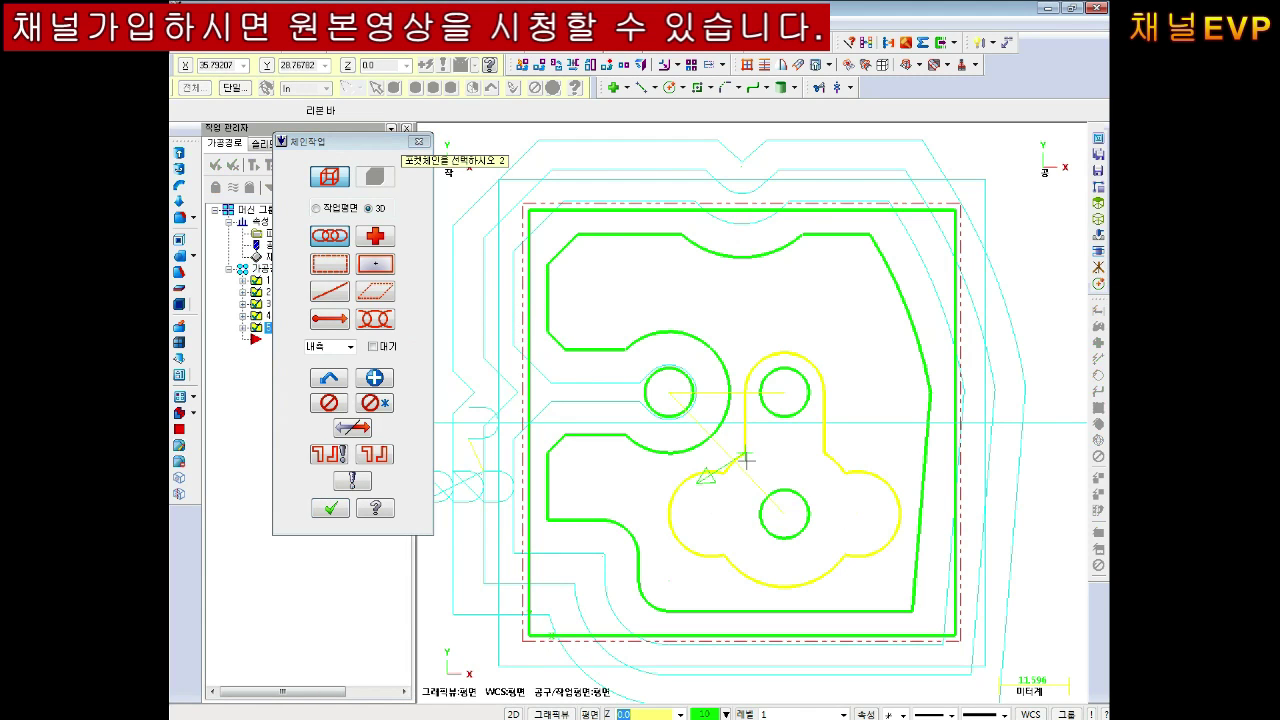
pyautogui.click(330, 509)
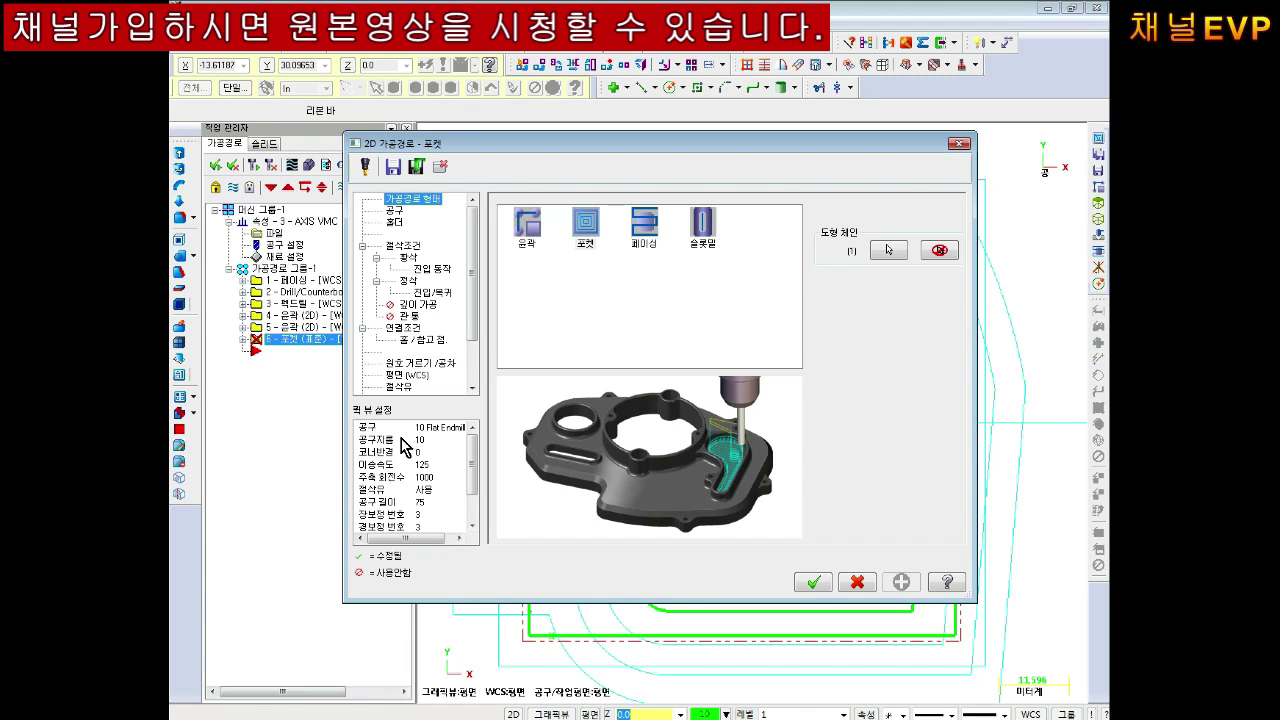
# Set the pocket's 10 Flat Endmill feed rate to 500.
pyautogui.click(396, 211)
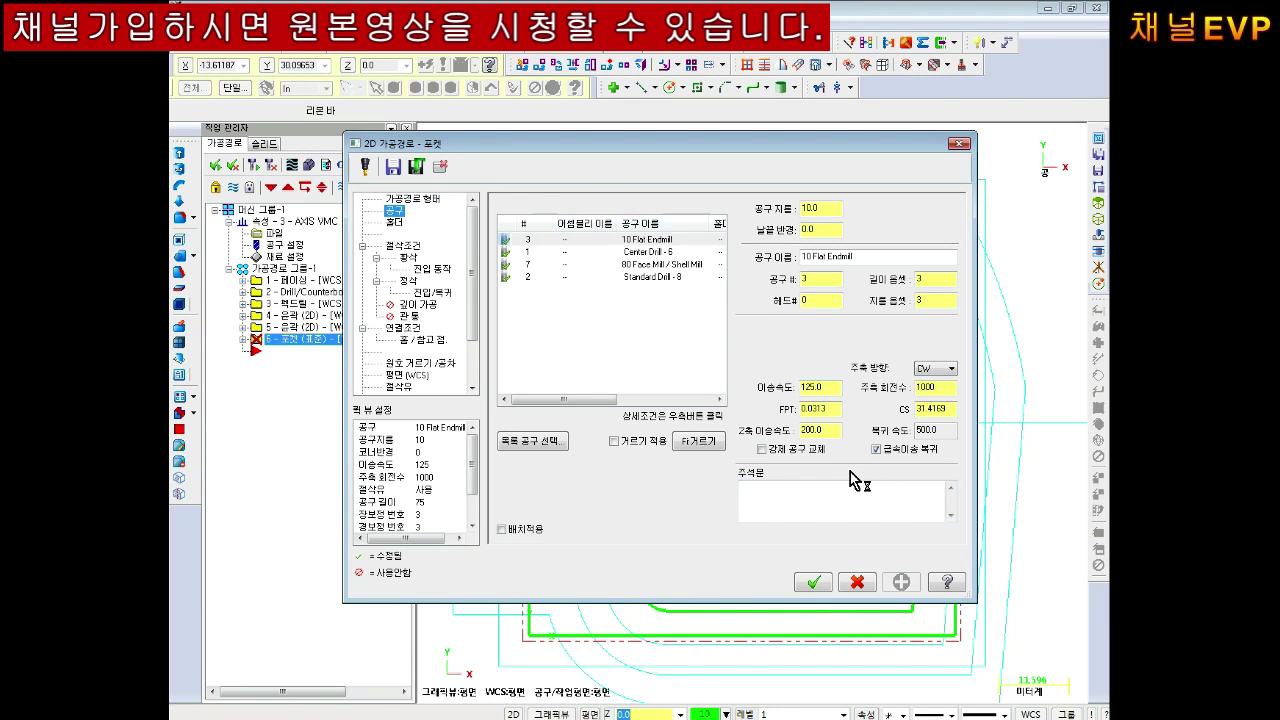
pyautogui.doubleClick(837, 389)
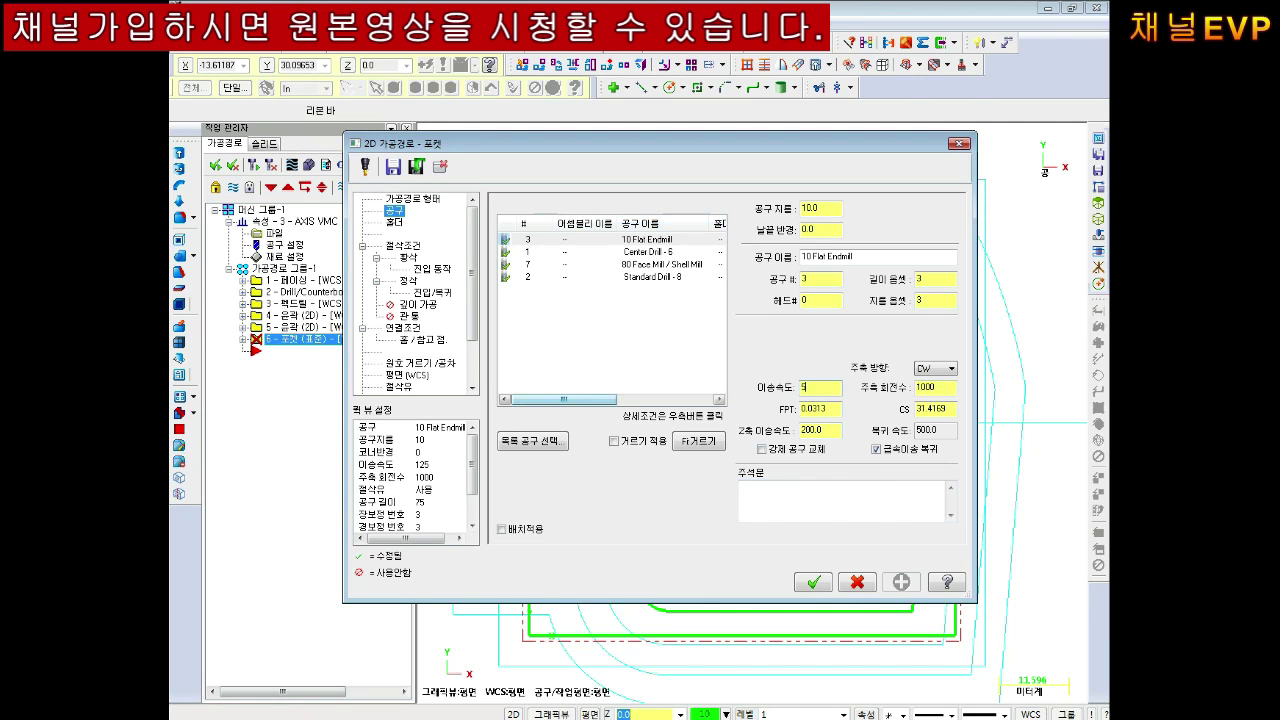
pyautogui.write('00')
pyautogui.press('Tab')
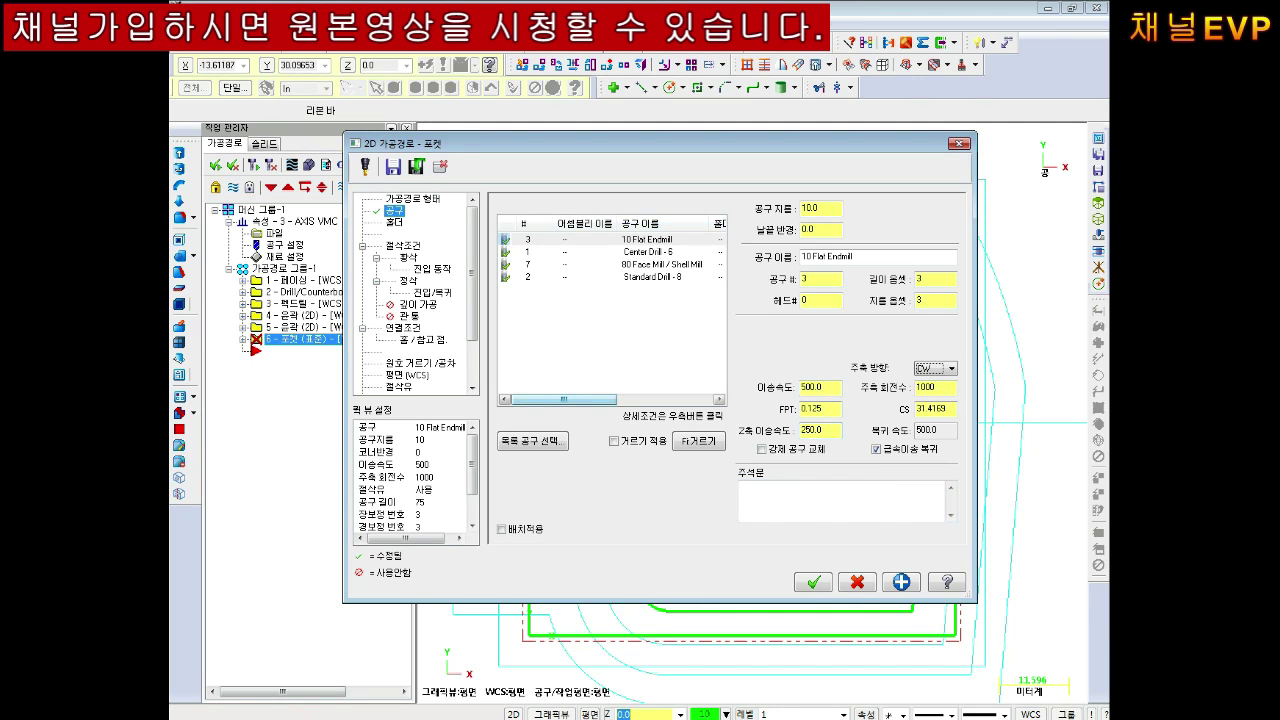